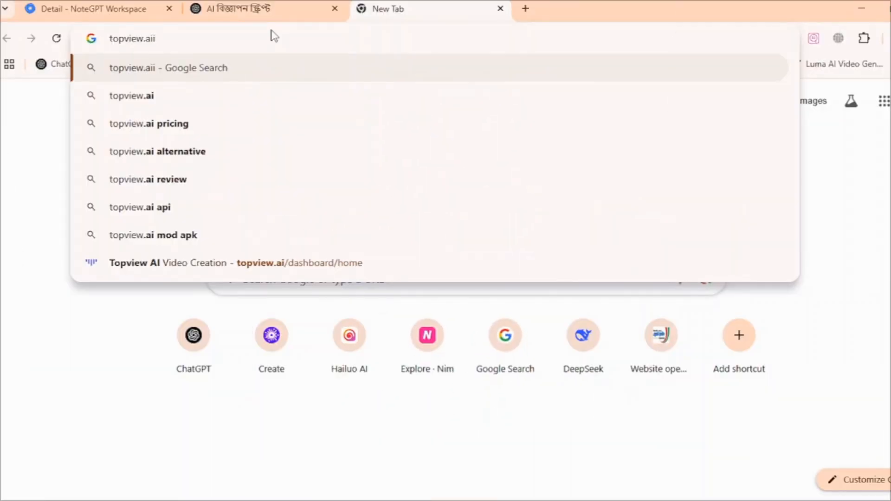
# Step: Open topview.ai, look through the homepage and start for free to reach the dashboard
pyautogui.press('BackSpace')
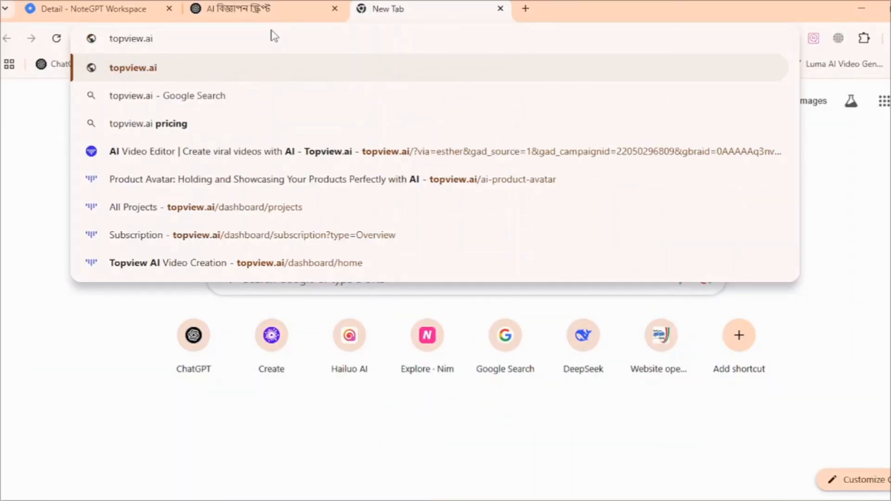
pyautogui.press('Return')
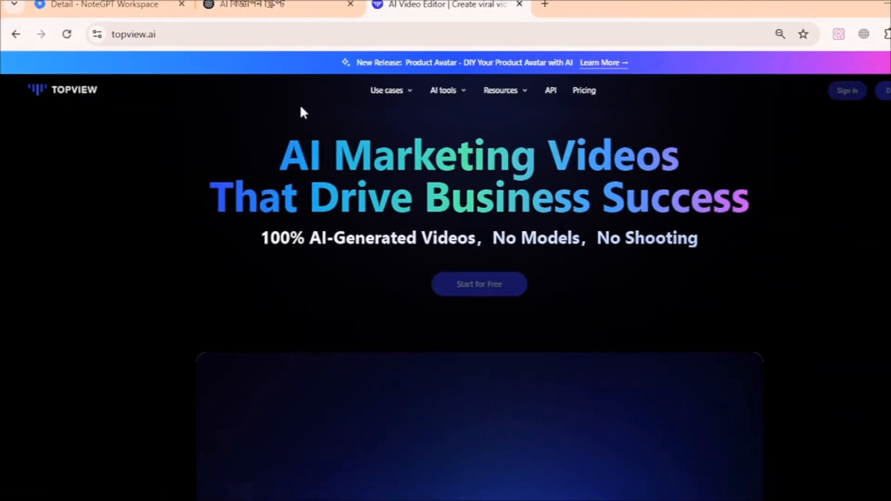
pyautogui.scroll(-15, 650, 280)
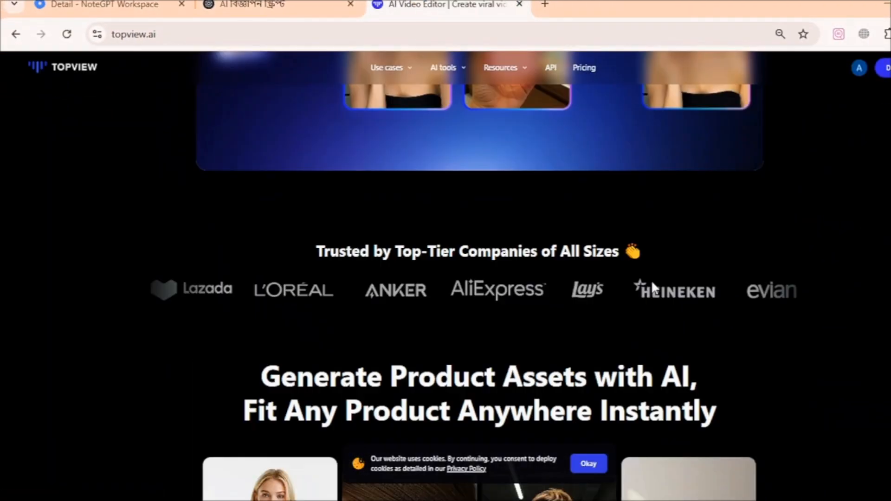
pyautogui.scroll(-15, 656, 287)
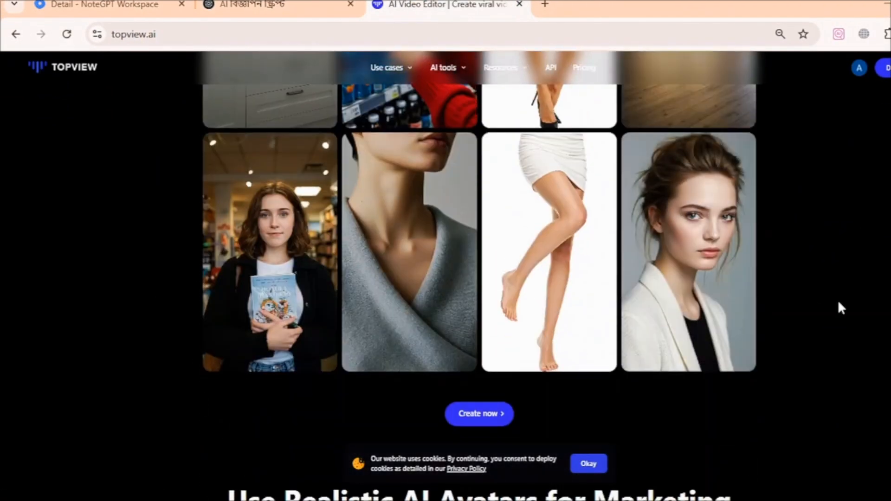
pyautogui.scroll(20, 858, 309)
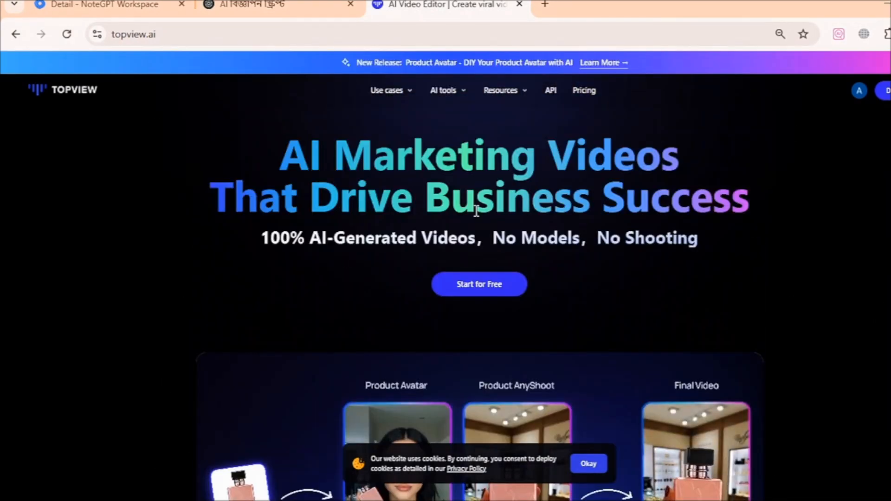
pyautogui.click(507, 287)
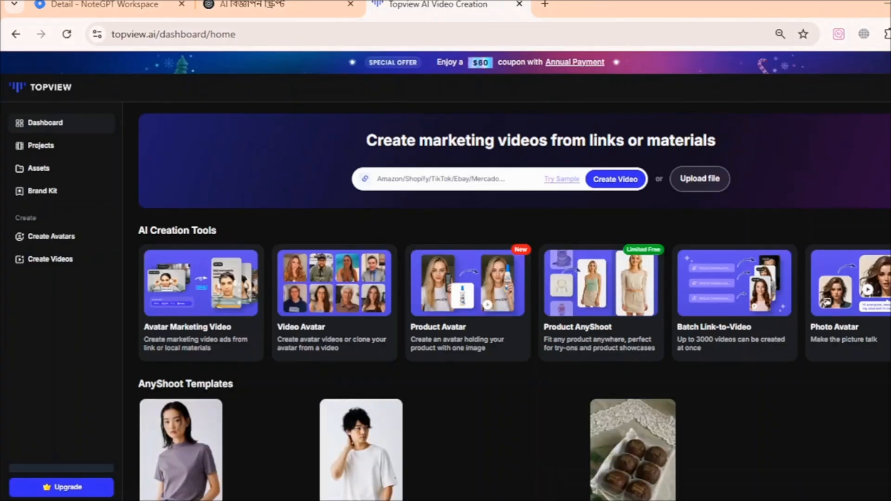
# Step: Look through the AI creation tools on the dashboard and open Product Avatar
pyautogui.scroll(-8, 746, 352)
pyautogui.scroll(8, 746, 351)
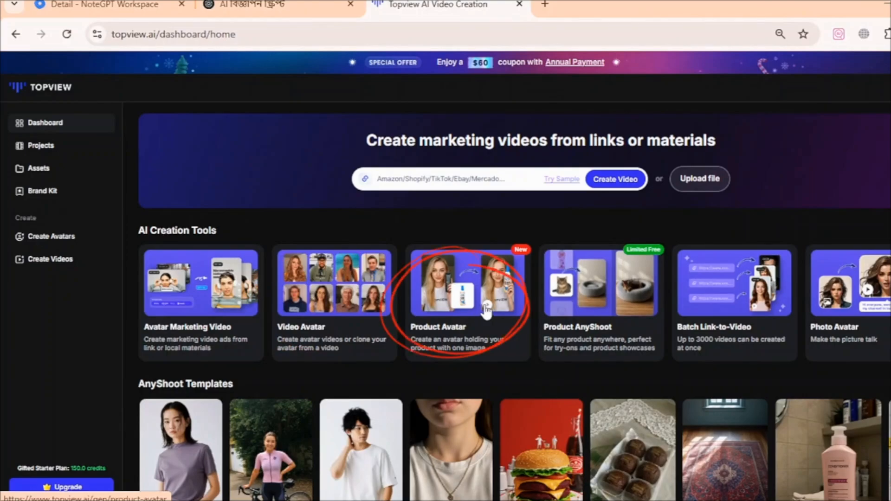
pyautogui.hscroll(3, 488, 297)
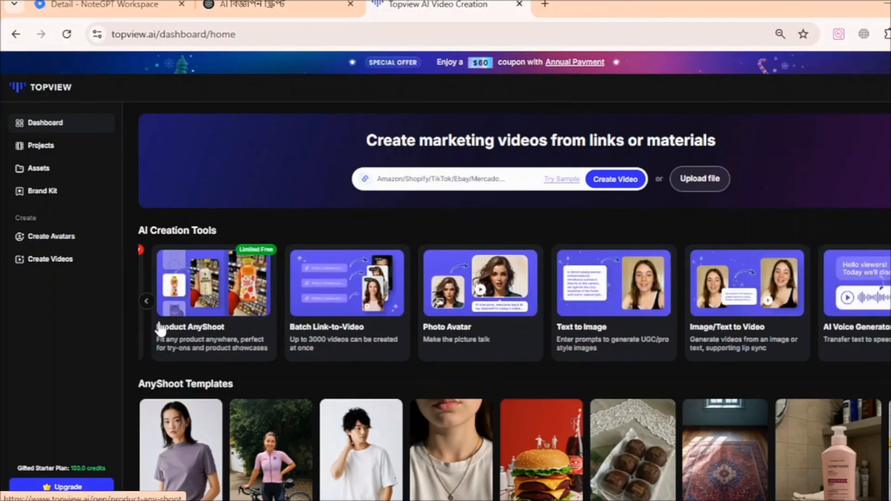
pyautogui.click(146, 302)
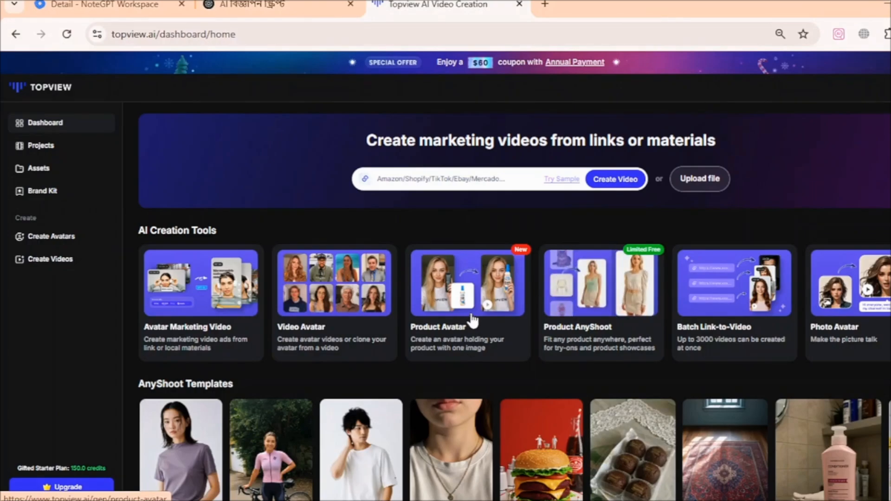
pyautogui.click(472, 320)
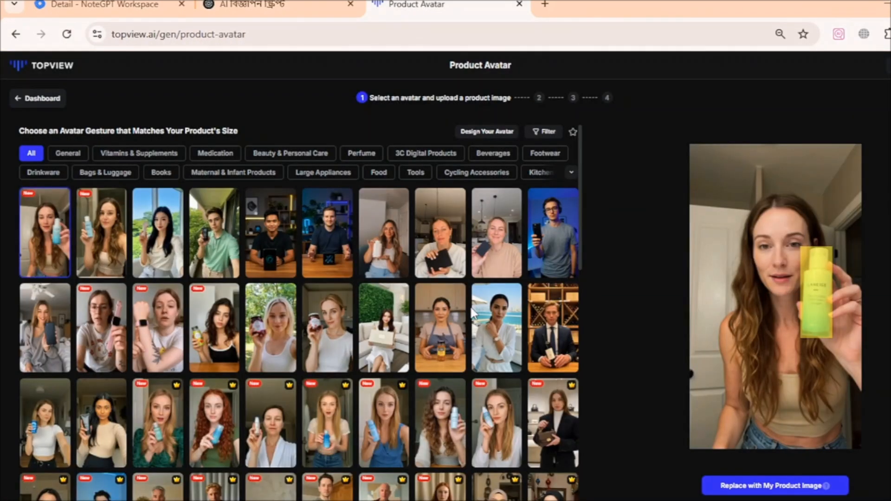
pyautogui.click(273, 338)
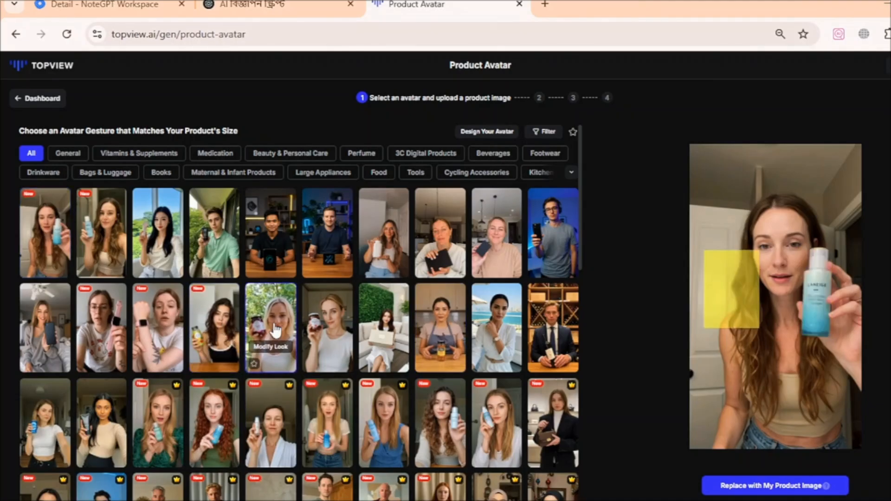
pyautogui.scroll(-15, 418, 342)
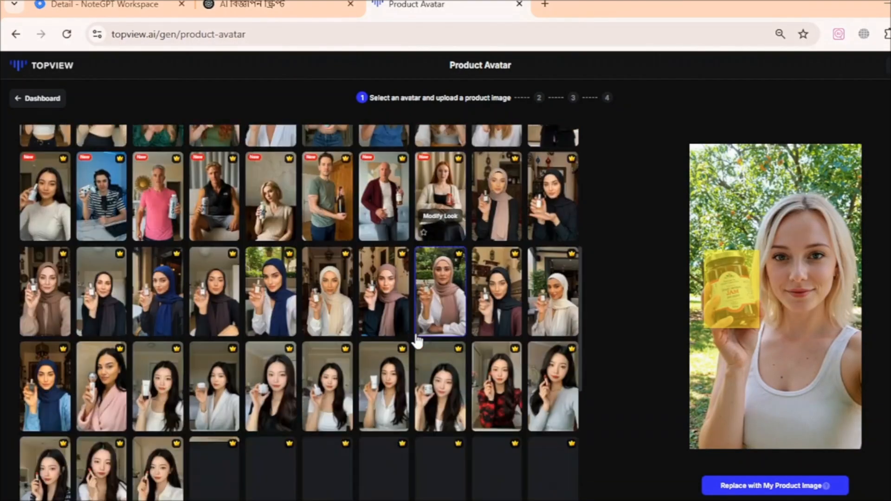
pyautogui.scroll(5, 418, 341)
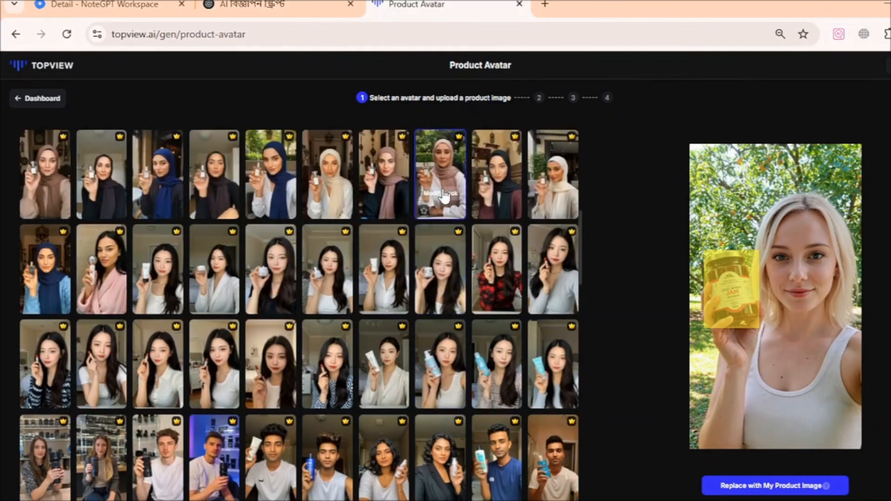
pyautogui.click(444, 194)
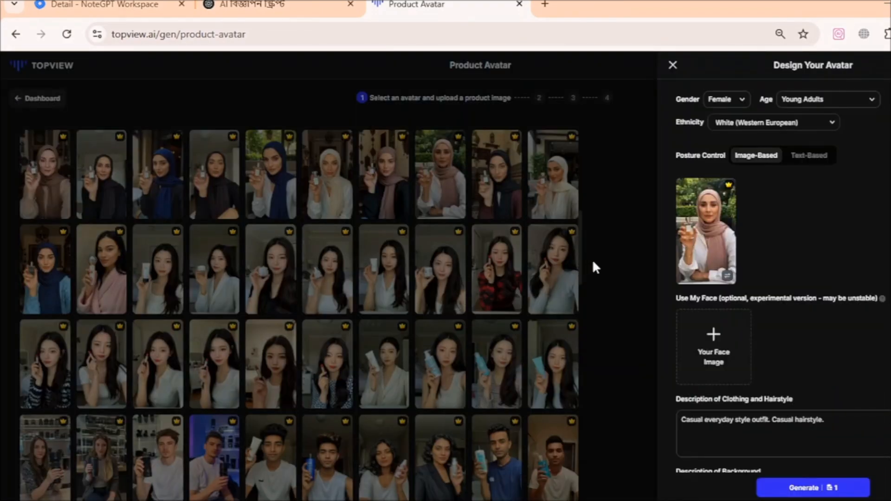
pyautogui.click(673, 65)
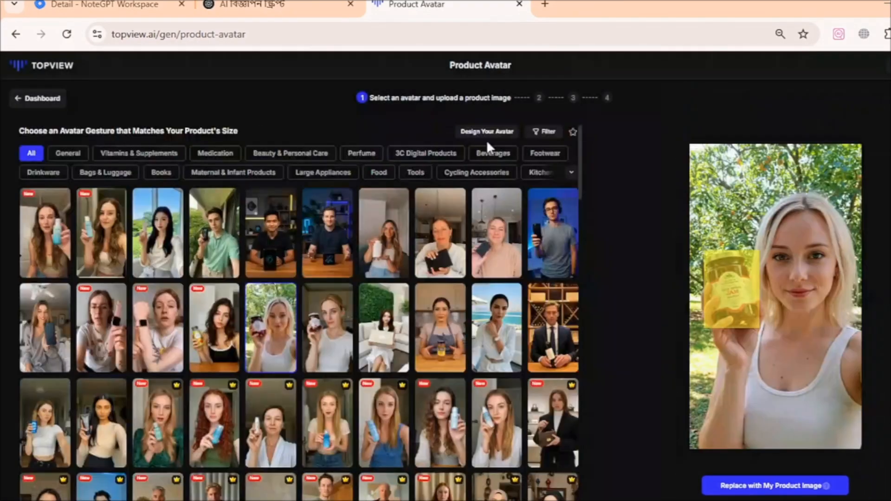
# Step: Browse the avatar gallery and select the second avatar, the long-haired woman holding a blue bottle in a bathroom
pyautogui.scroll(-3, 437, 339)
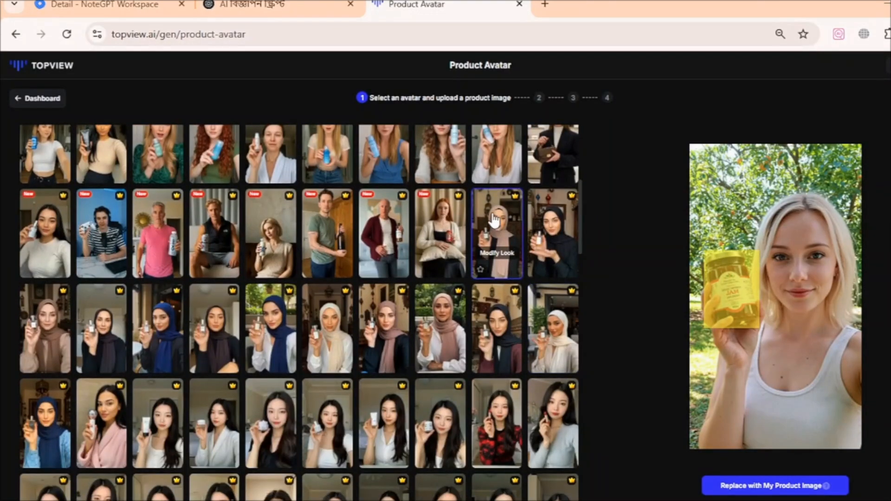
pyautogui.scroll(-10, 432, 334)
pyautogui.scroll(-5, 431, 363)
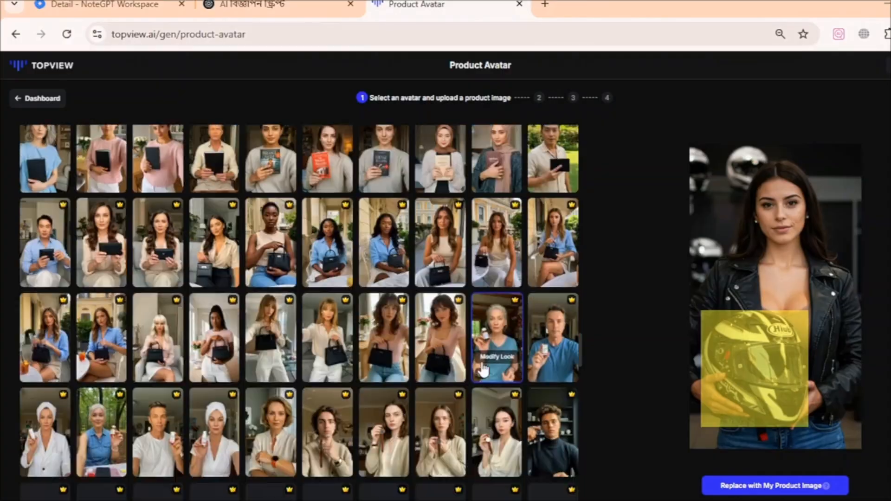
pyautogui.scroll(-15, 483, 369)
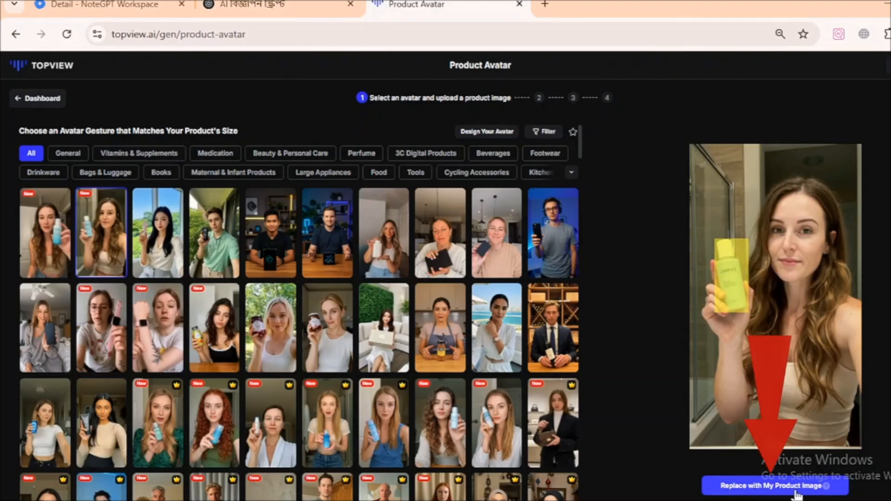
# Step: Replace the avatar's product with the Mojo bottle image from Downloads, fit it to the hand and confirm its position
pyautogui.click(769, 488)
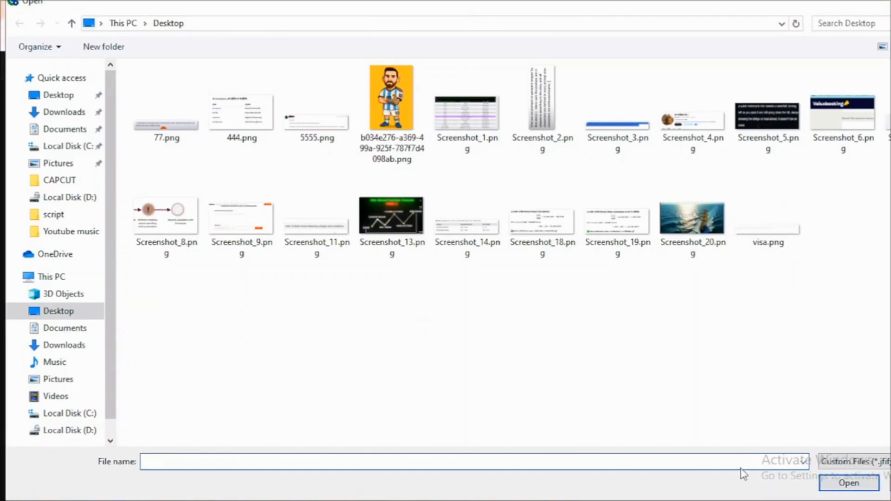
pyautogui.click(62, 116)
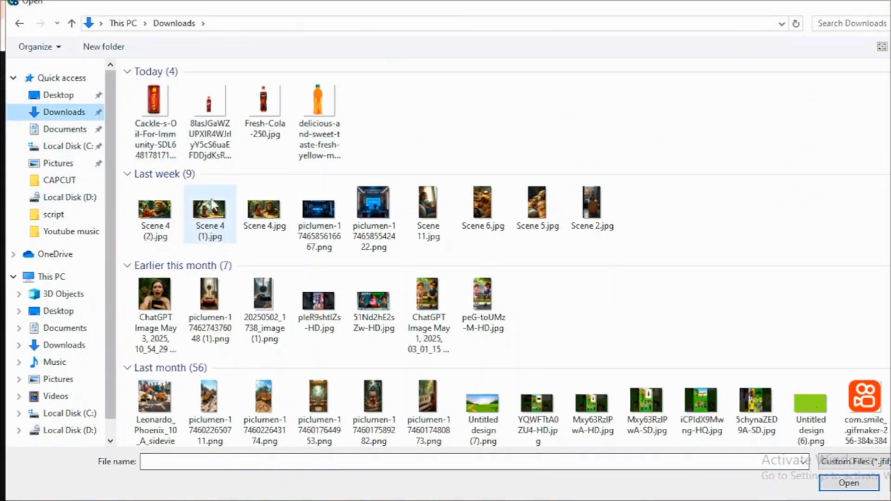
pyautogui.doubleClick(205, 112)
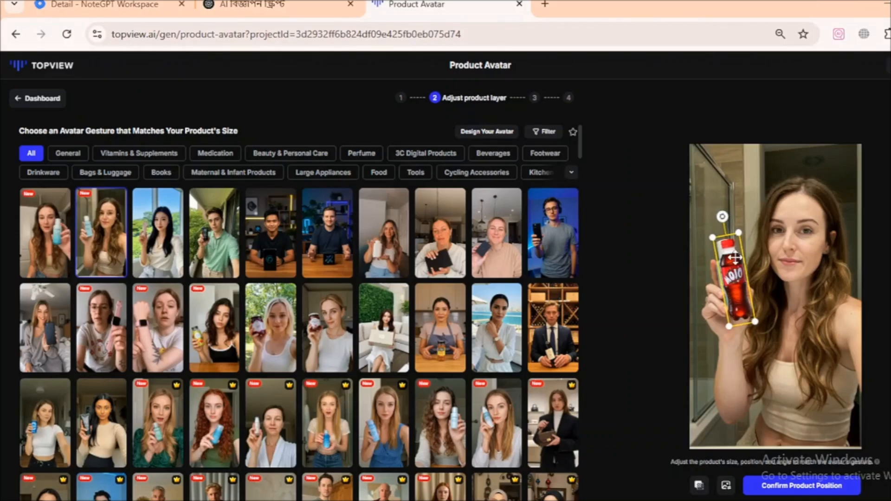
pyautogui.moveTo(735, 257); pyautogui.dragTo(733, 258)
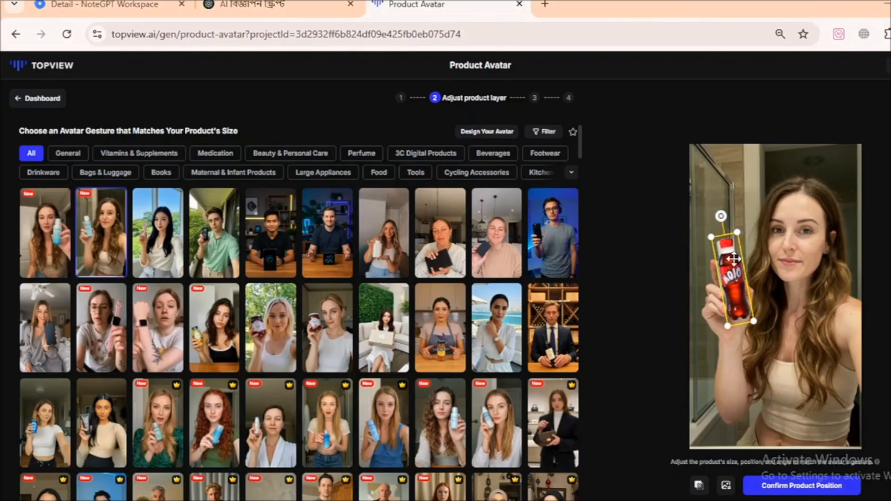
pyautogui.click(805, 486)
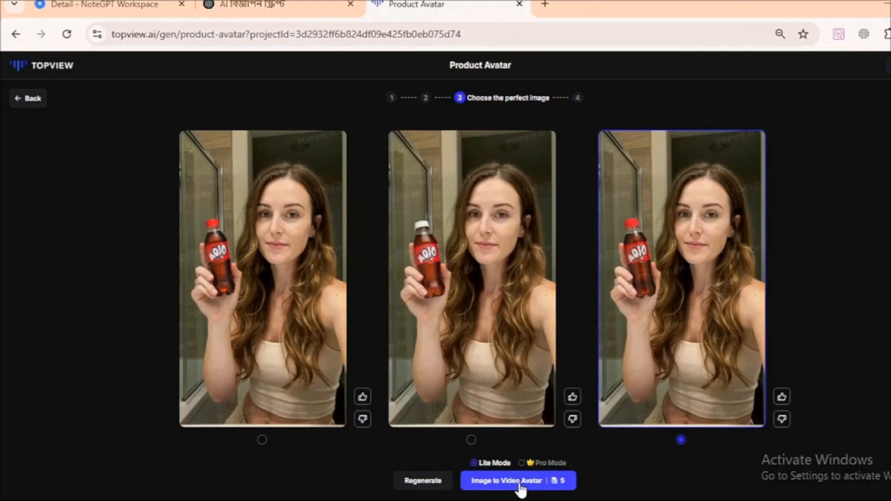
# Step: Turn the third generated image into a video avatar in Lite Mode and preview the clip
pyautogui.click(521, 482)
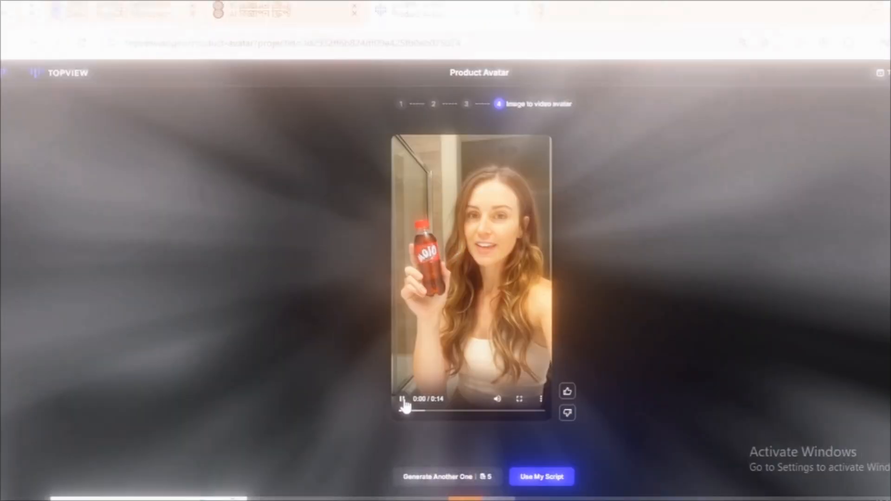
pyautogui.click(401, 406)
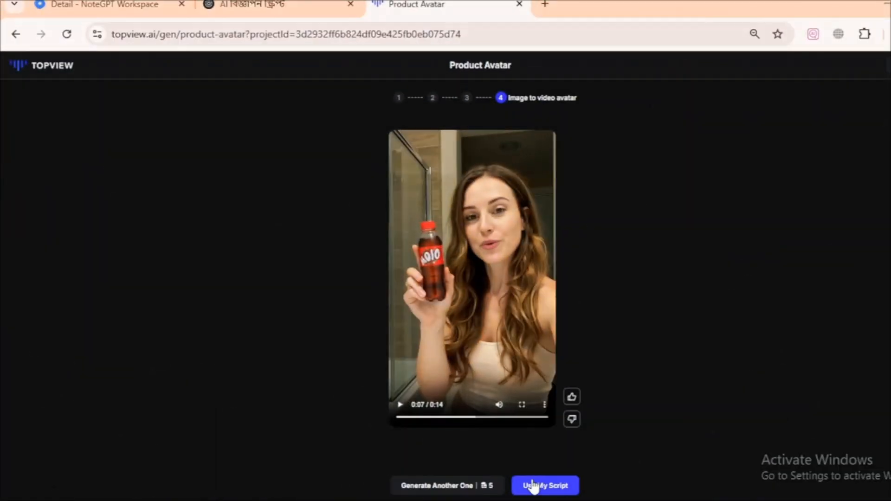
# Step: Continue with a custom script for the avatar and paste in the Mojo advertising text starting with "Hello boss! Looking tired?"
pyautogui.click(555, 487)
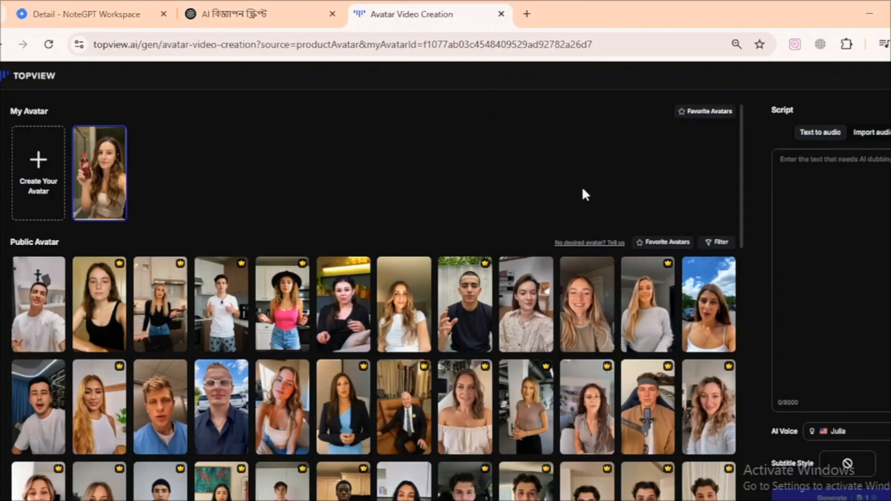
pyautogui.click(808, 191)
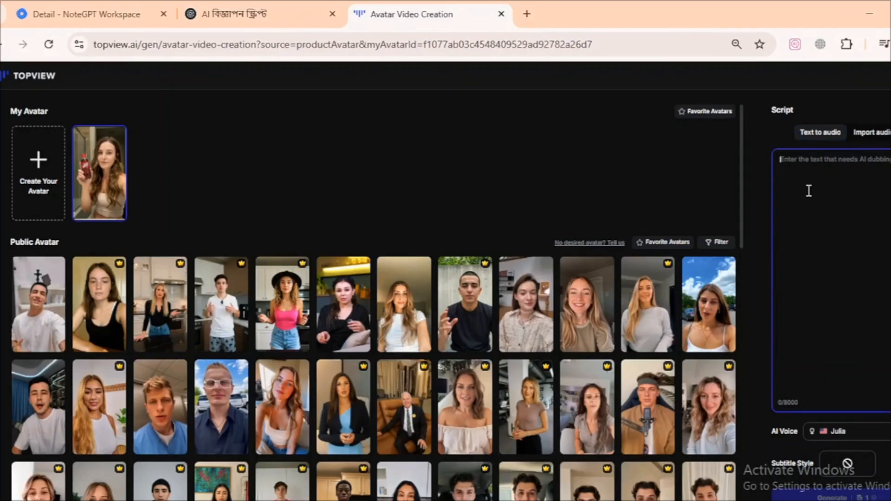
pyautogui.hotkey('ctrl', 'v')
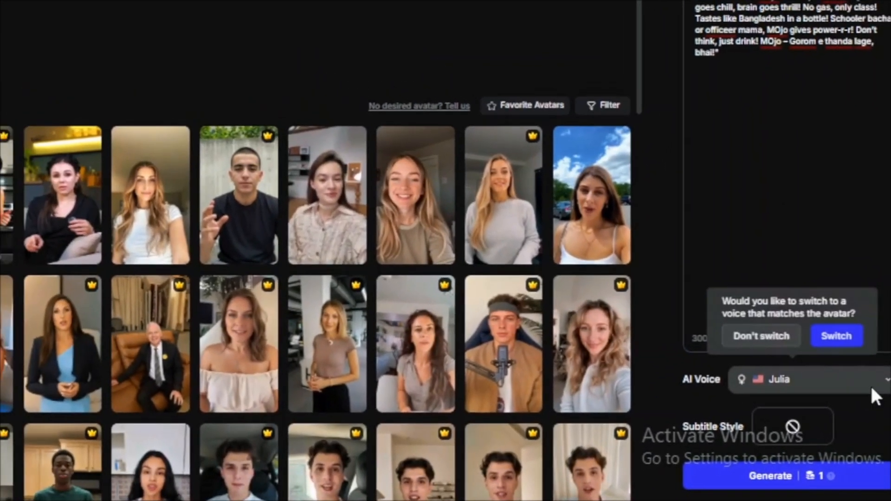
# Step: Set the AI voice language to English and choose the young female American-accent voice Nora
pyautogui.click(870, 379)
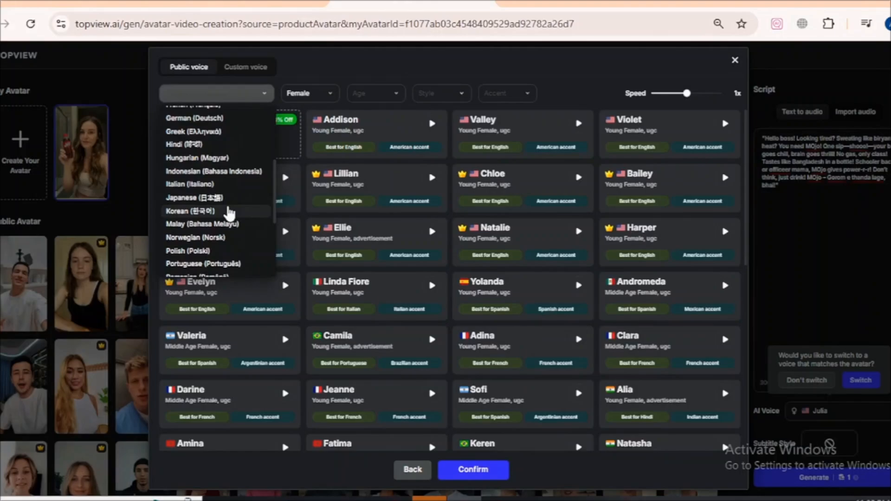
pyautogui.scroll(-3, 229, 209)
pyautogui.scroll(5, 230, 139)
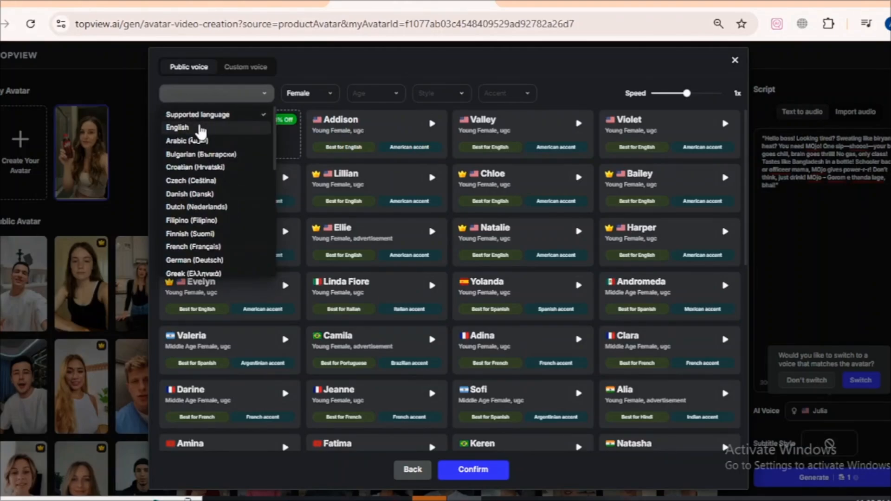
pyautogui.click(201, 128)
pyautogui.click(224, 175)
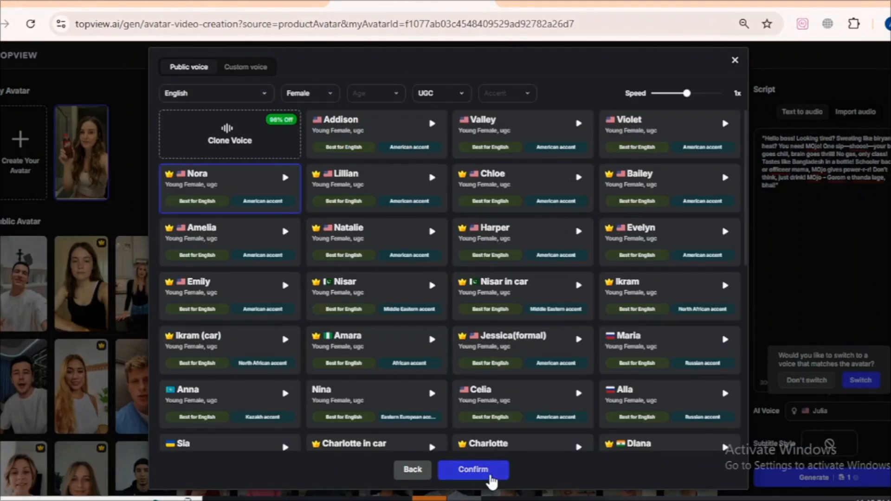
pyautogui.click(473, 470)
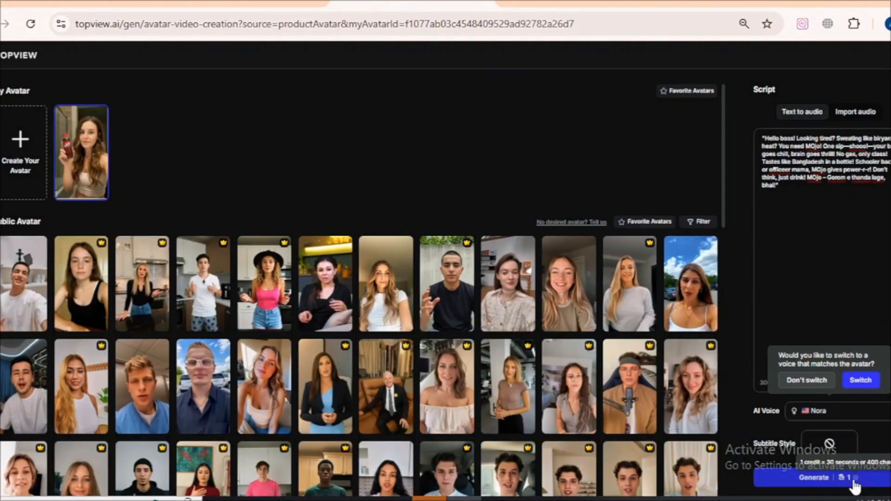
# Step: Open the video's export settings, name the file dddd and choose 1080P resolution
pyautogui.click(854, 481)
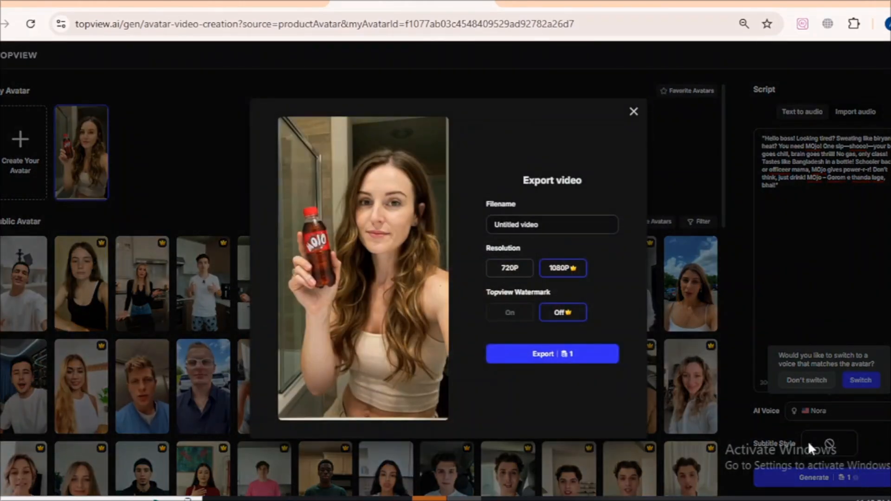
pyautogui.moveTo(577, 223); pyautogui.dragTo(490, 211)
pyautogui.write('dddd')
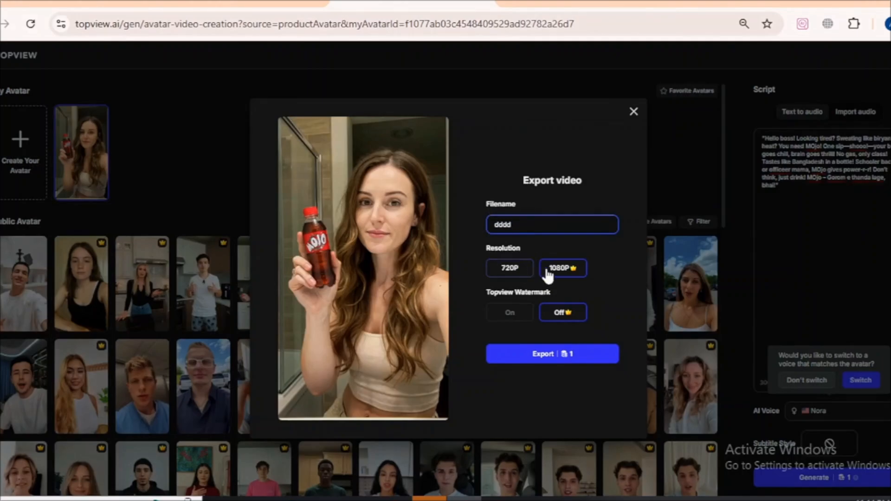
pyautogui.click(571, 273)
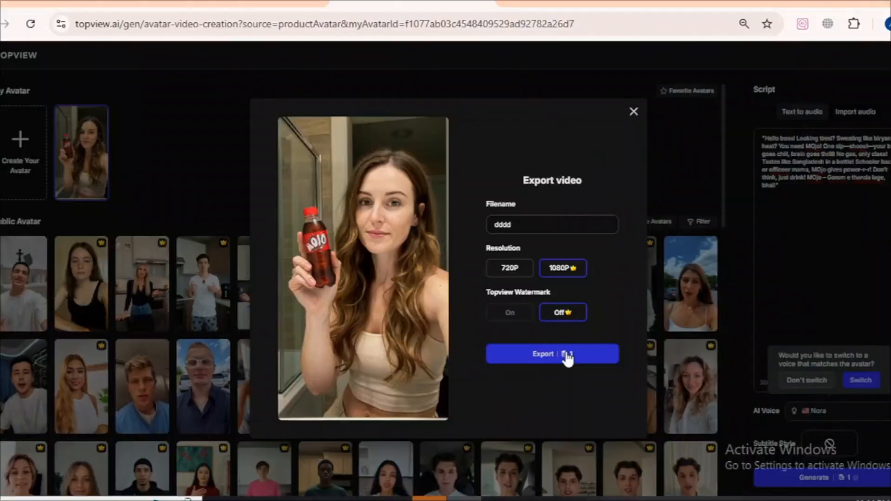
# Step: Export the avatar video with the chosen settings and download the finished clip from the dddd project
pyautogui.click(566, 353)
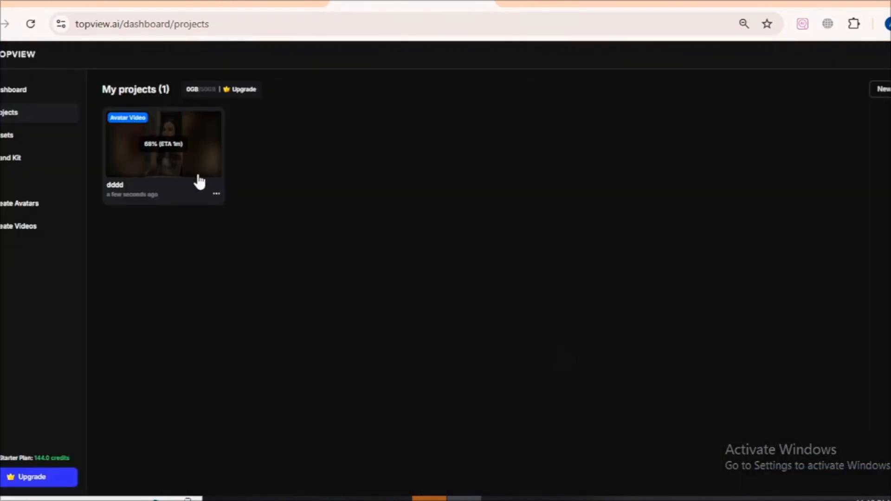
pyautogui.click(175, 156)
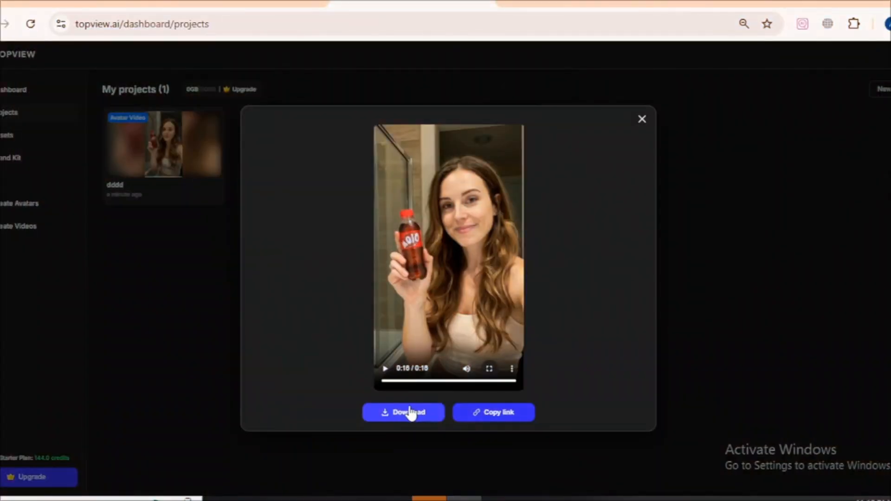
pyautogui.click(410, 413)
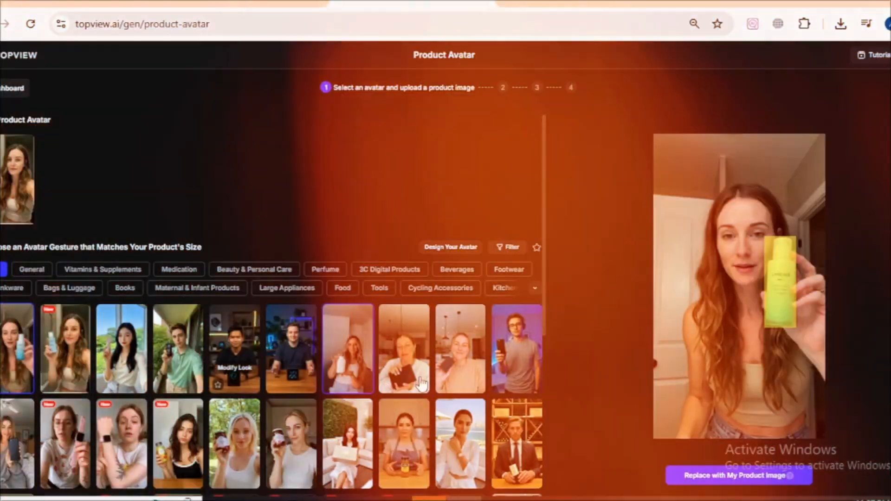
# Step: Browse the Product Avatar gallery to review the available avatars and their product-holding gestures
pyautogui.scroll(-5, 95, 242)
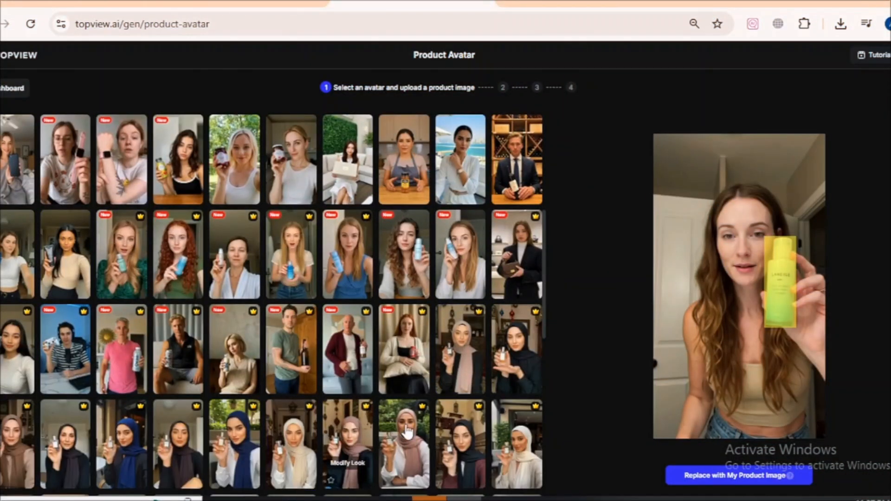
pyautogui.scroll(-10, 222, 302)
pyautogui.scroll(-3, 229, 323)
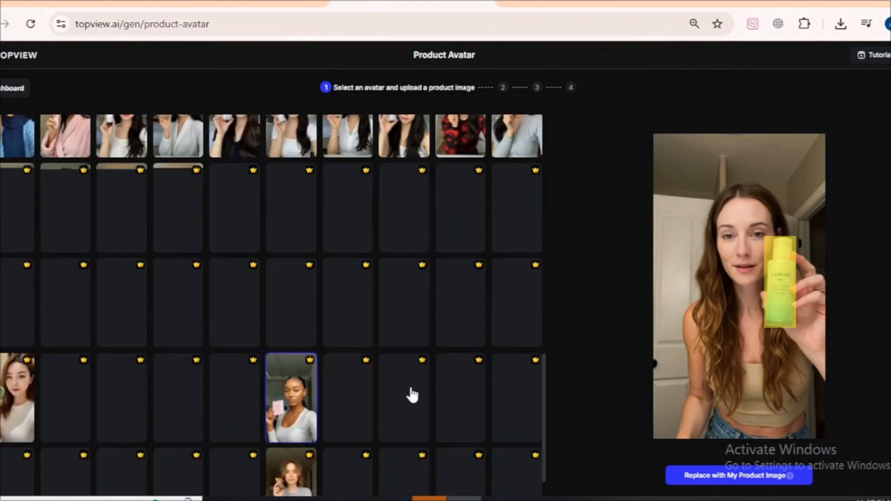
pyautogui.scroll(6, 194, 295)
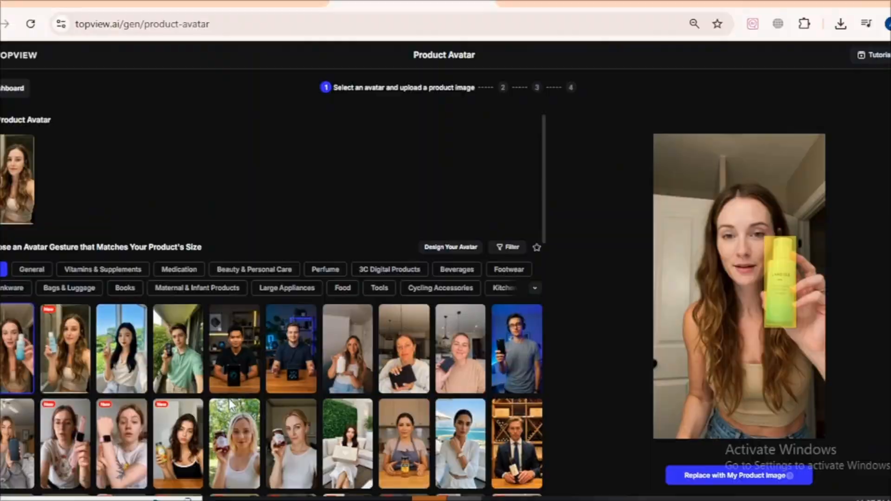
pyautogui.scroll(-10, 233, 400)
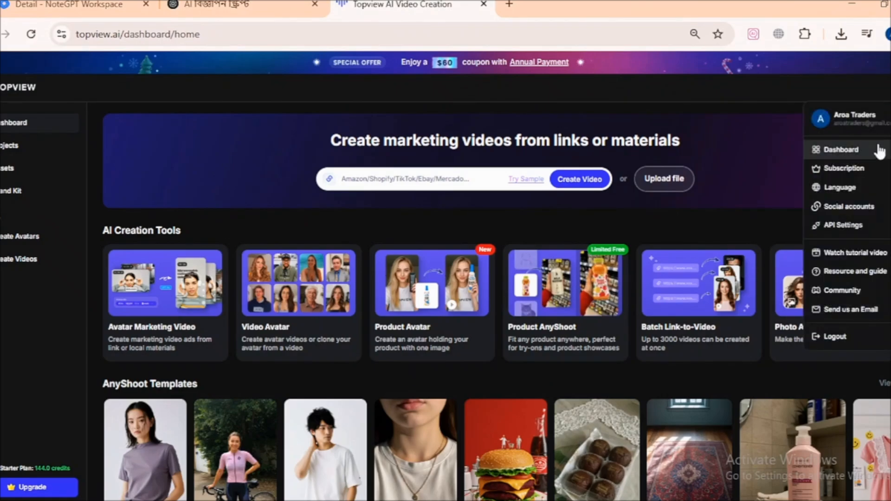
# Step: Open the subscription plans and compare monthly and yearly pricing and features for Free, Starter, Business and Enterprise
pyautogui.click(850, 174)
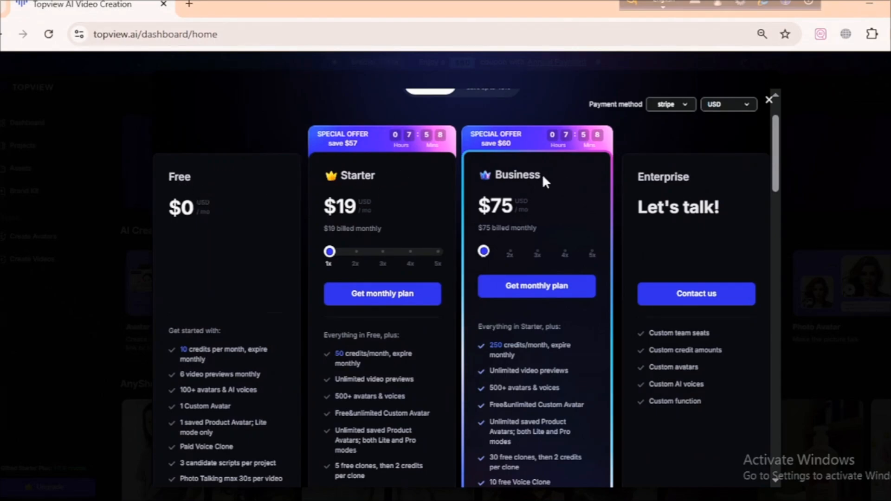
pyautogui.scroll(2, 517, 212)
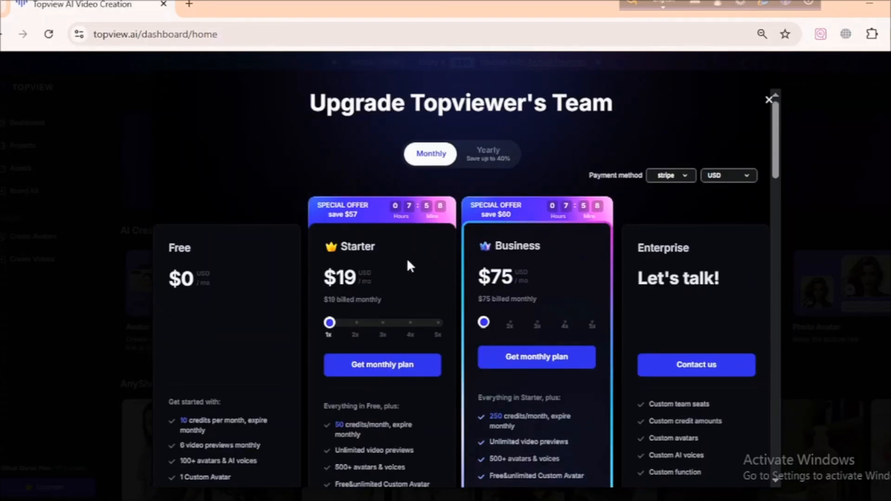
pyautogui.click(489, 162)
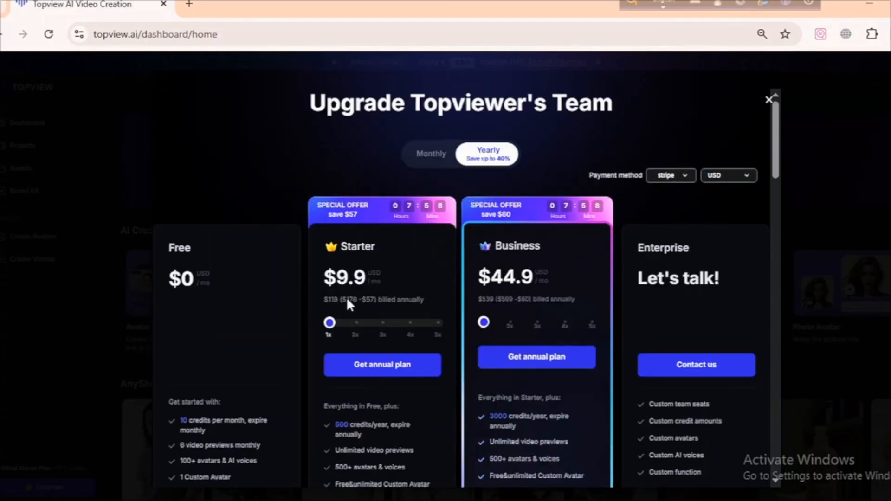
pyautogui.click(438, 158)
pyautogui.scroll(-2, 418, 251)
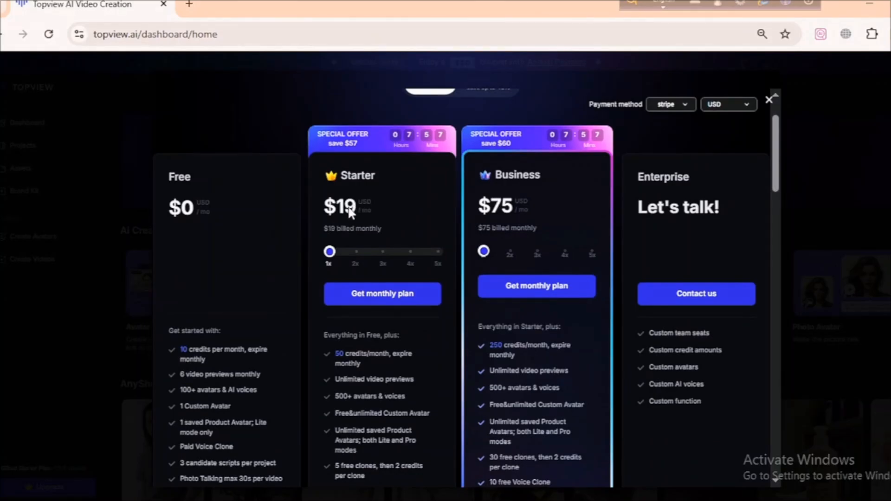
pyautogui.scroll(-4, 350, 212)
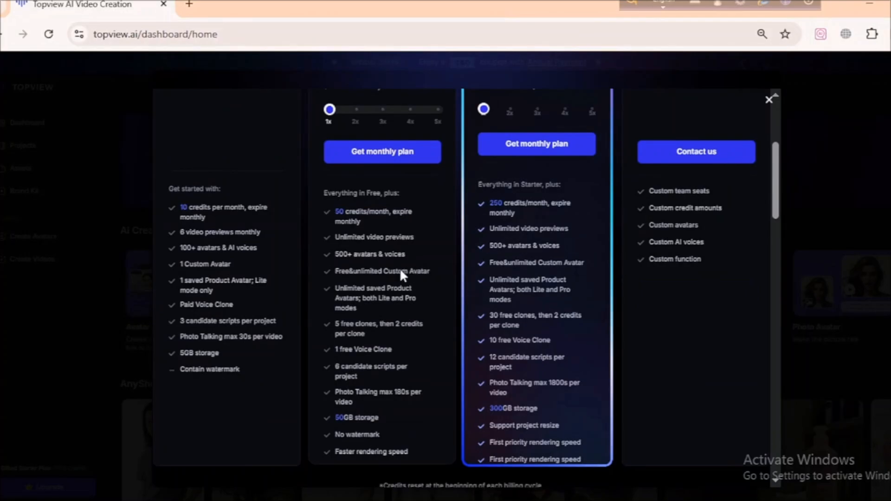
pyautogui.scroll(4, 379, 279)
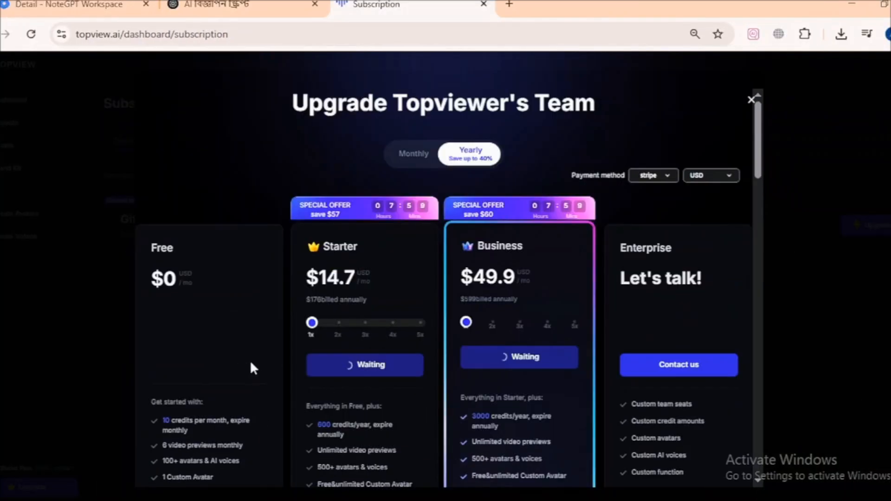
pyautogui.scroll(-4, 347, 317)
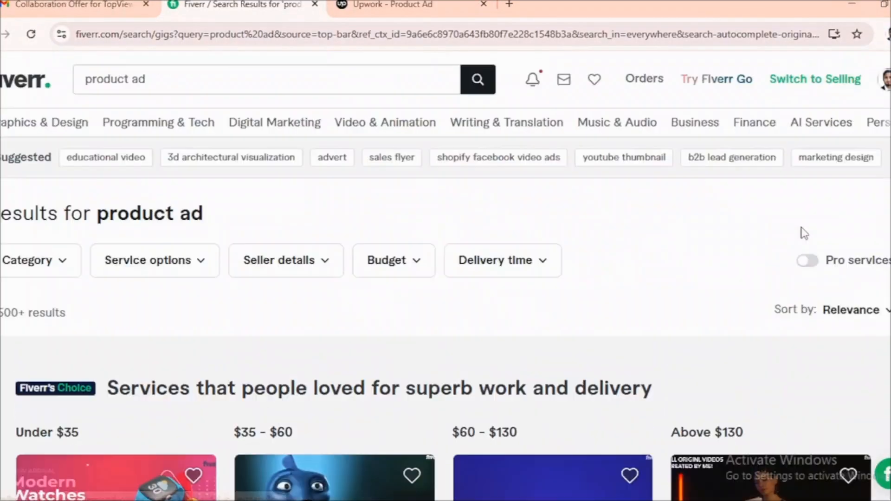
# Step: Switch to the Fiverr search results for "product ad" and examine the listed video-ad gigs and their starting prices
pyautogui.scroll(-6, 237, 204)
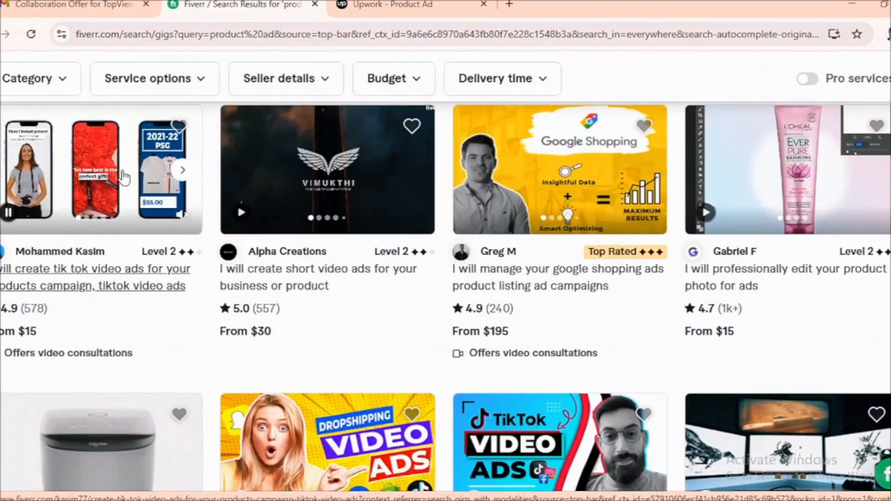
pyautogui.scroll(-10, 123, 176)
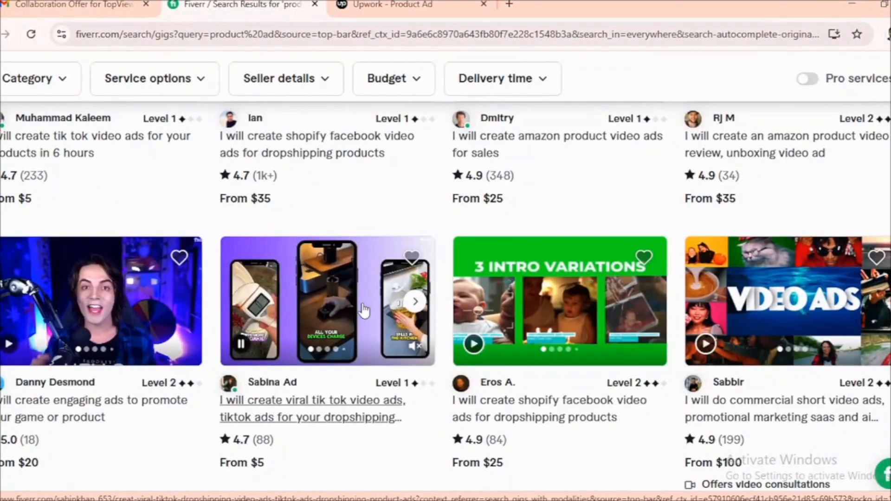
pyautogui.scroll(-12, 539, 255)
pyautogui.scroll(-5, 377, 237)
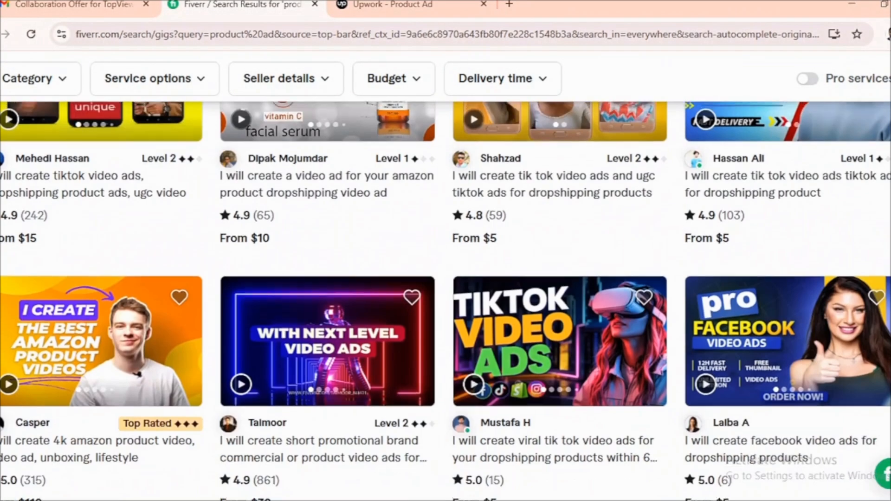
pyautogui.scroll(8, 377, 237)
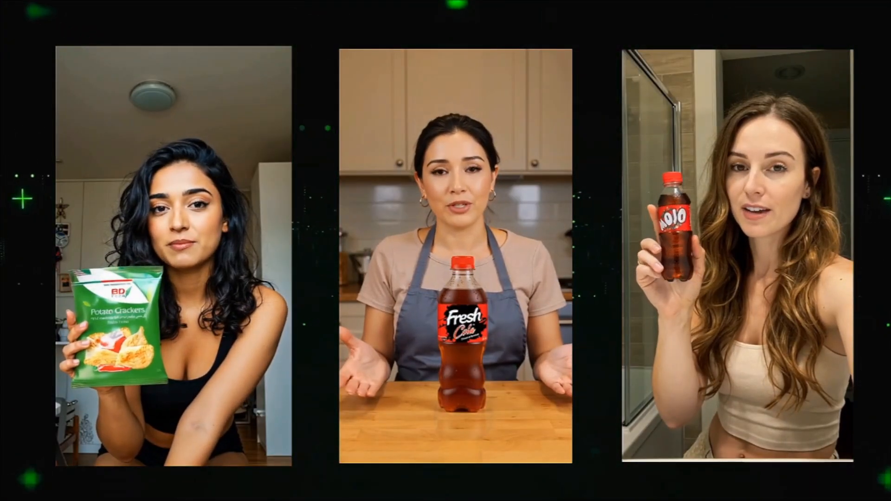